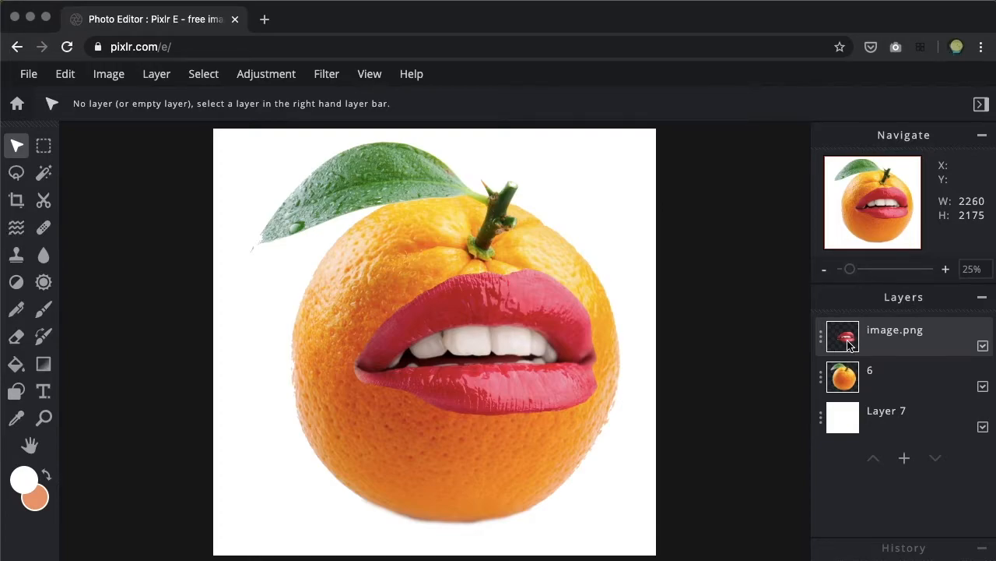
Step: Move the orange layer above the lips layer and return the lips layer to the front of the stack
left_click_drag(845, 376, 850, 348)
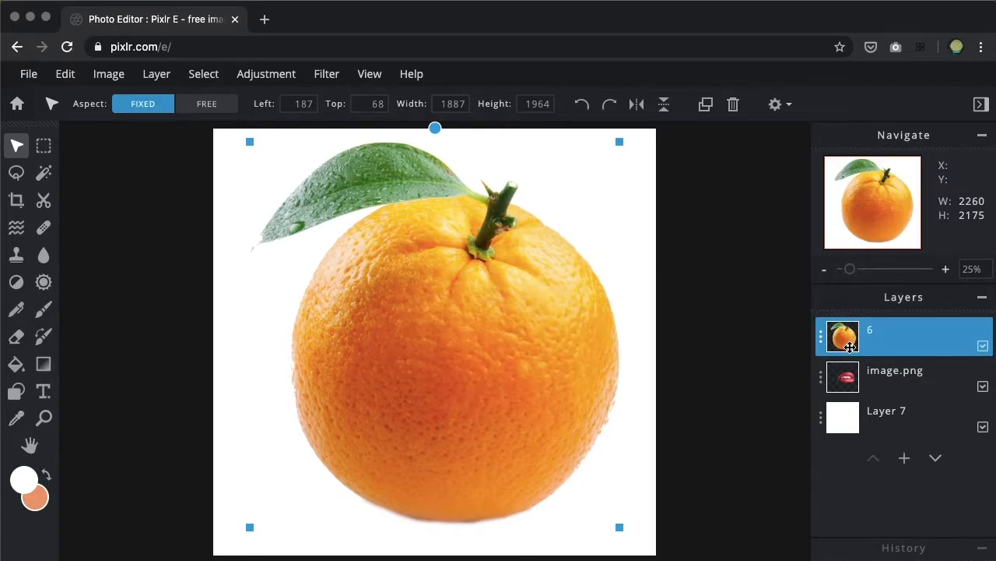
left_click_drag(849, 383, 848, 338)
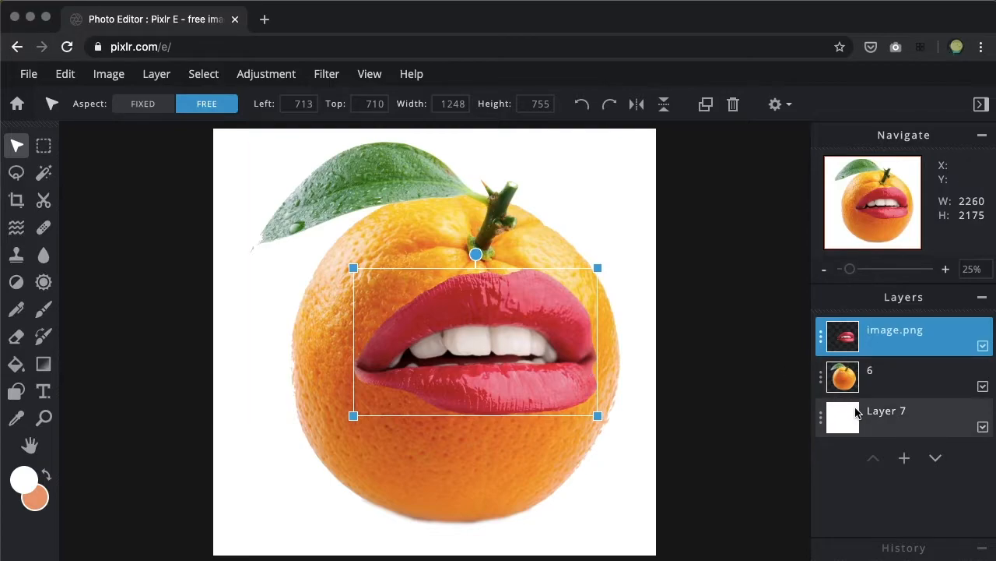
Step: Lock the position of the lips layer image.png in its layer settings and unlock it again
left_click(820, 343)
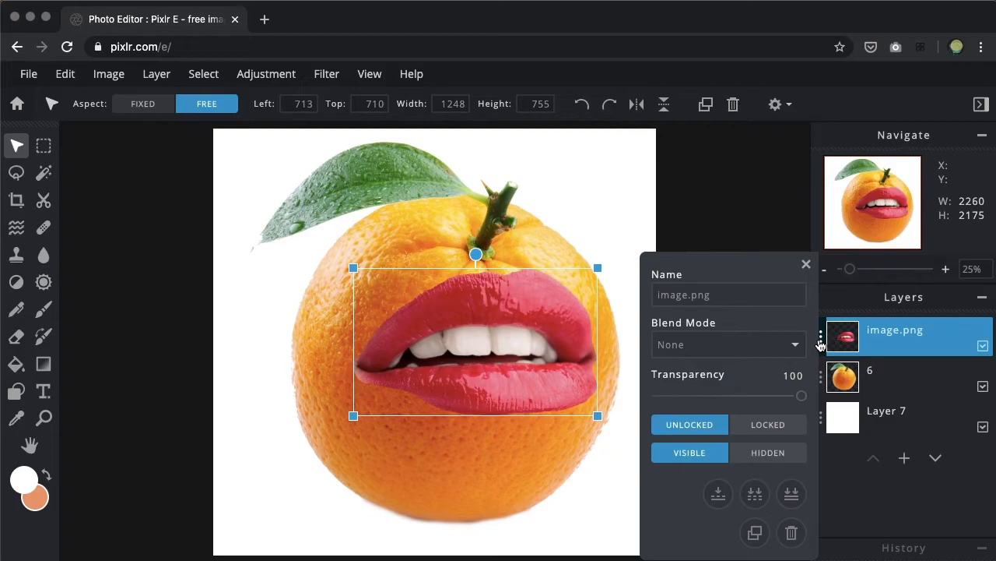
left_click(710, 294)
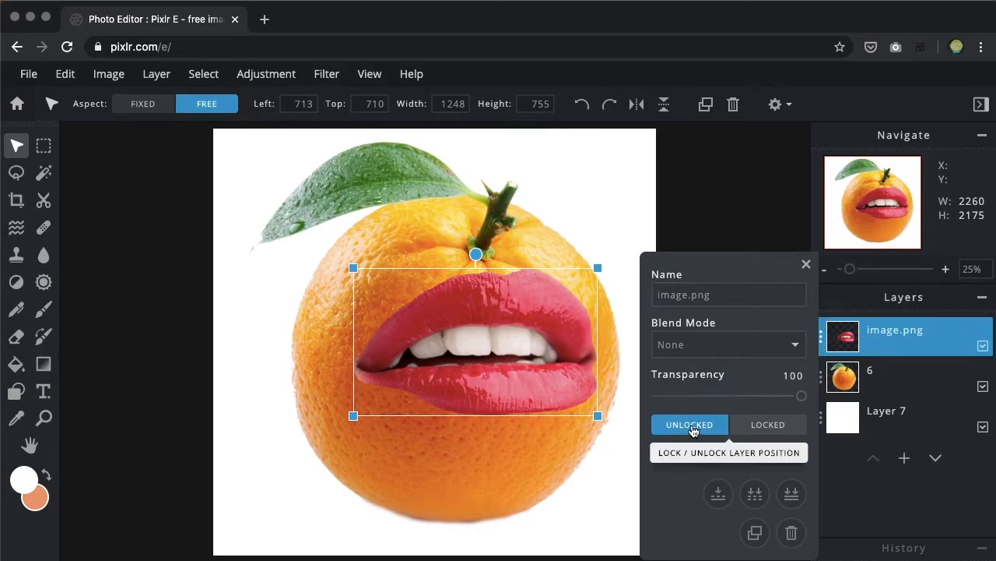
left_click(775, 432)
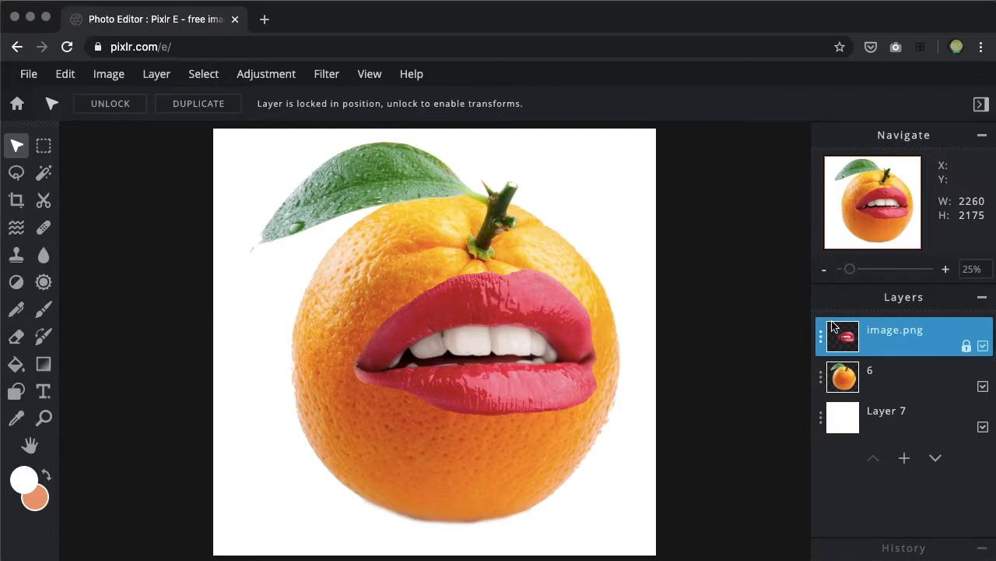
left_click(968, 347)
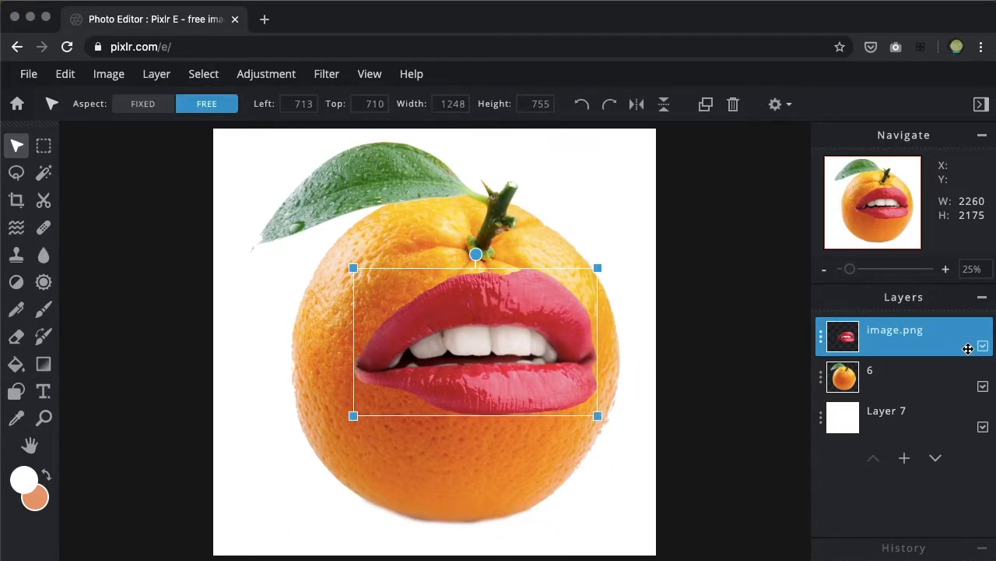
Step: Hide the lips layer, toggle its visibility several times and leave it visible
left_click(822, 339)
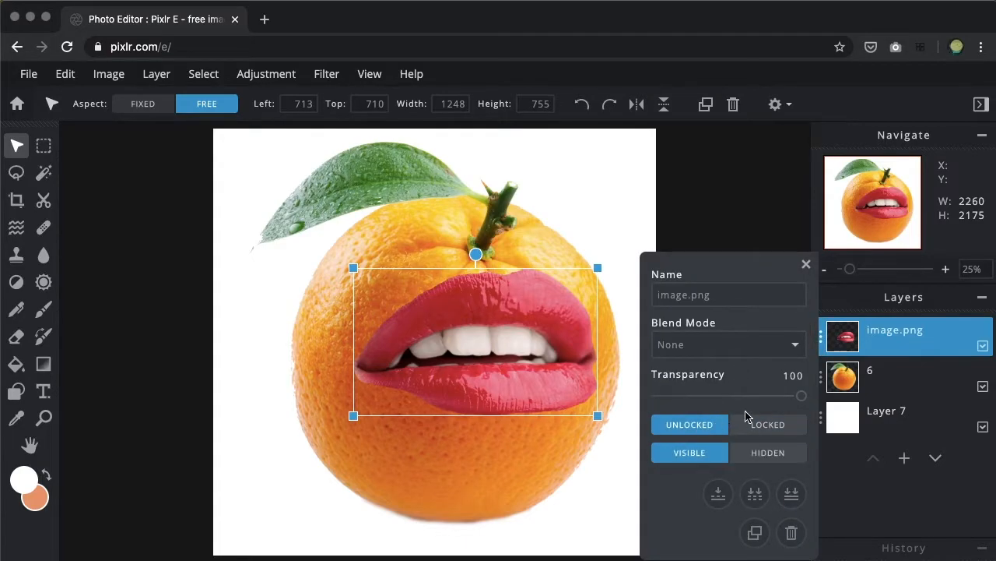
left_click(764, 454)
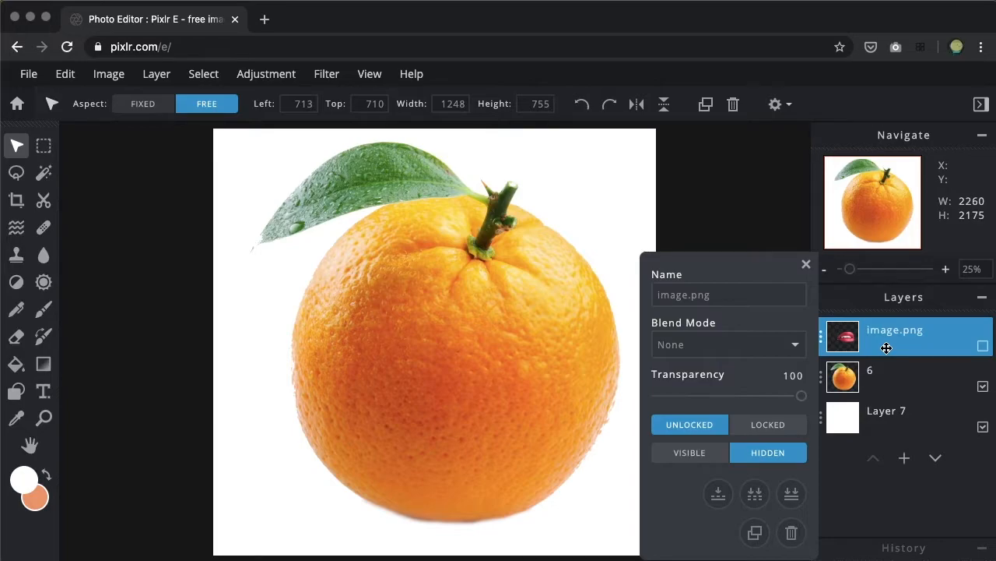
left_click(984, 347)
left_click(983, 348)
left_click(983, 348)
left_click(983, 348)
left_click(983, 348)
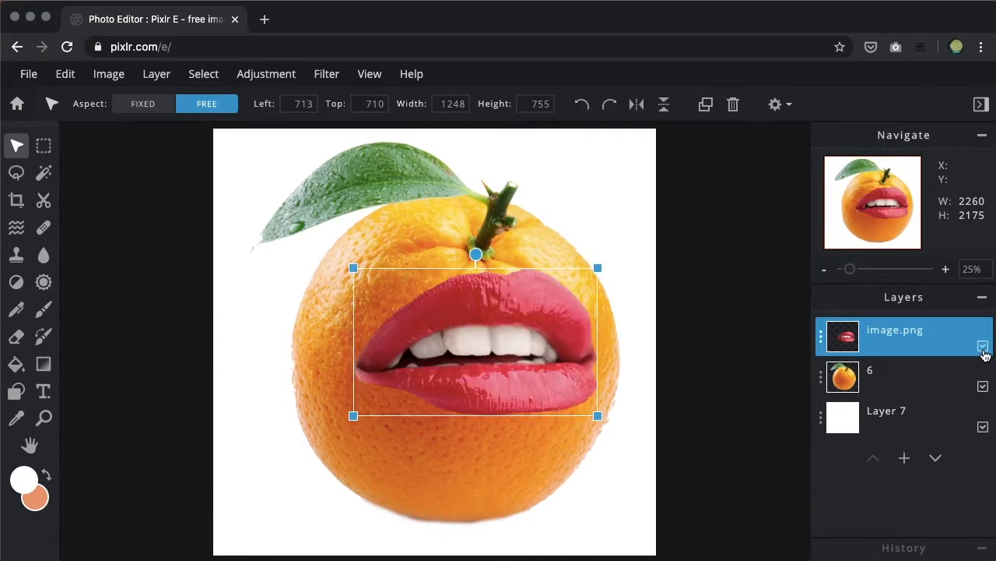
Step: Merge the lips layer down into the orange layer, shift the merged result slightly and undo both changes
left_click(822, 338)
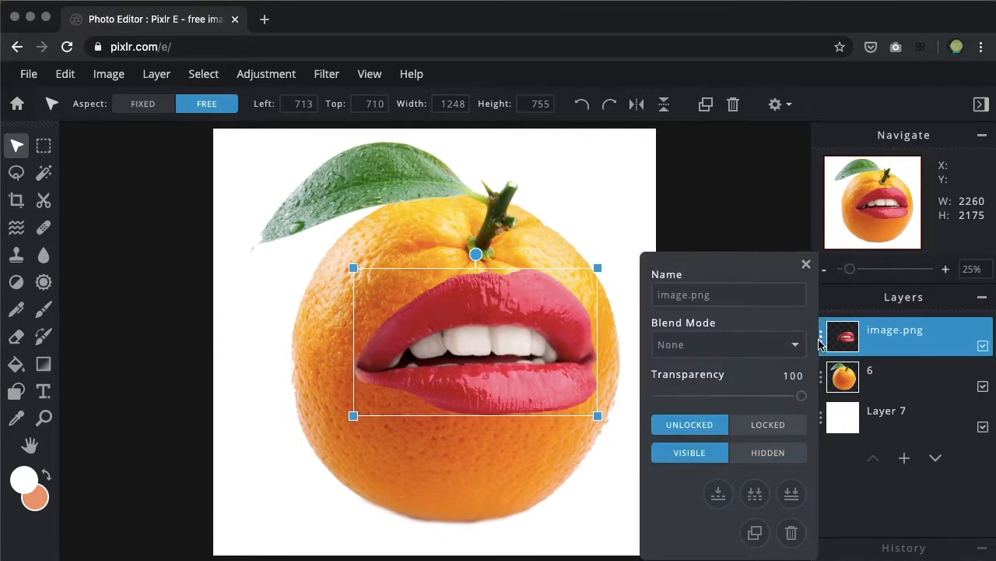
left_click(718, 495)
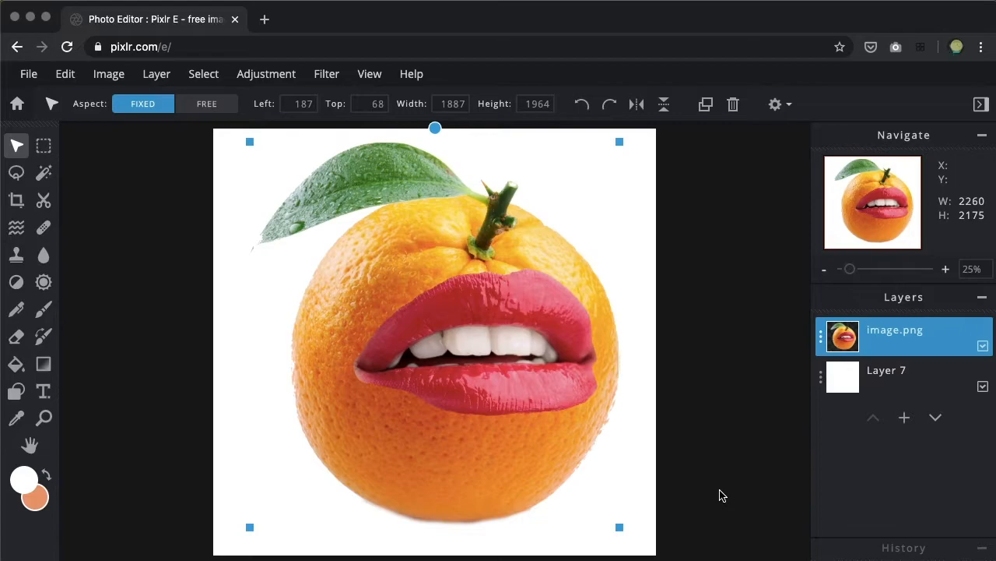
mouse_move(534, 462)
left_mouse_down()
mouse_move(521, 460)
mouse_move(538, 474)
left_mouse_up()
key("super+z")
key("super+z")
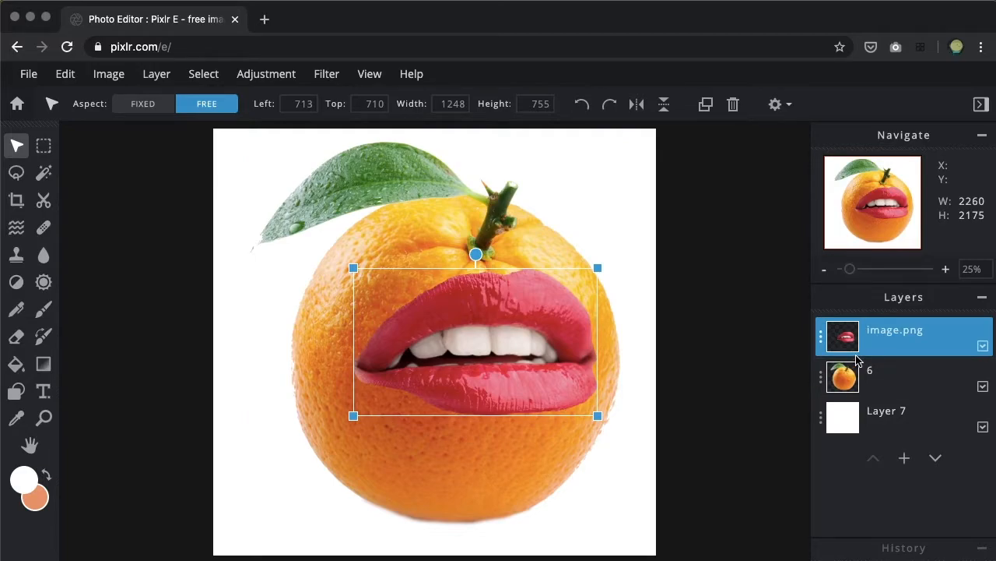
Step: Duplicate the lips layer and undo the duplication
left_click(821, 339)
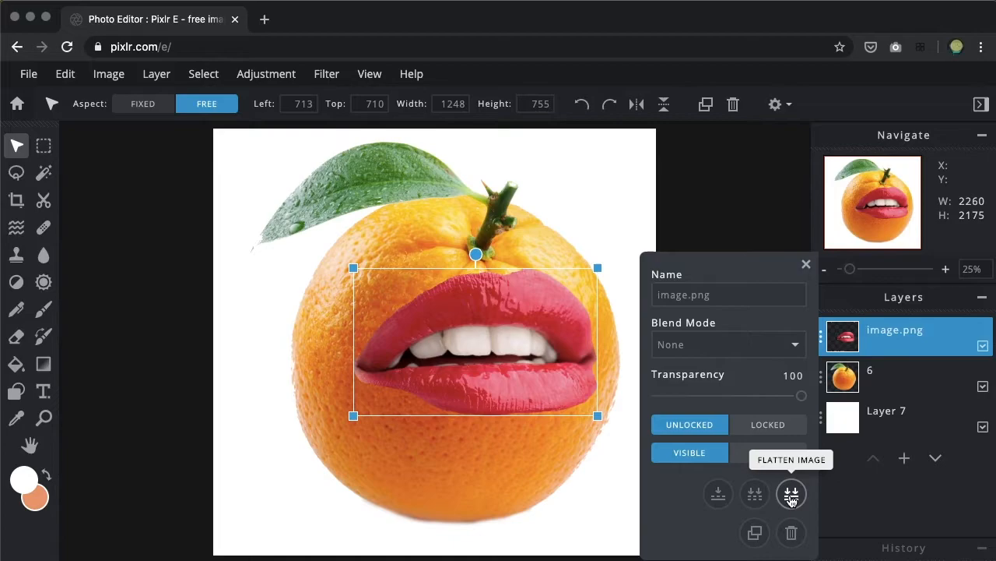
left_click(754, 534)
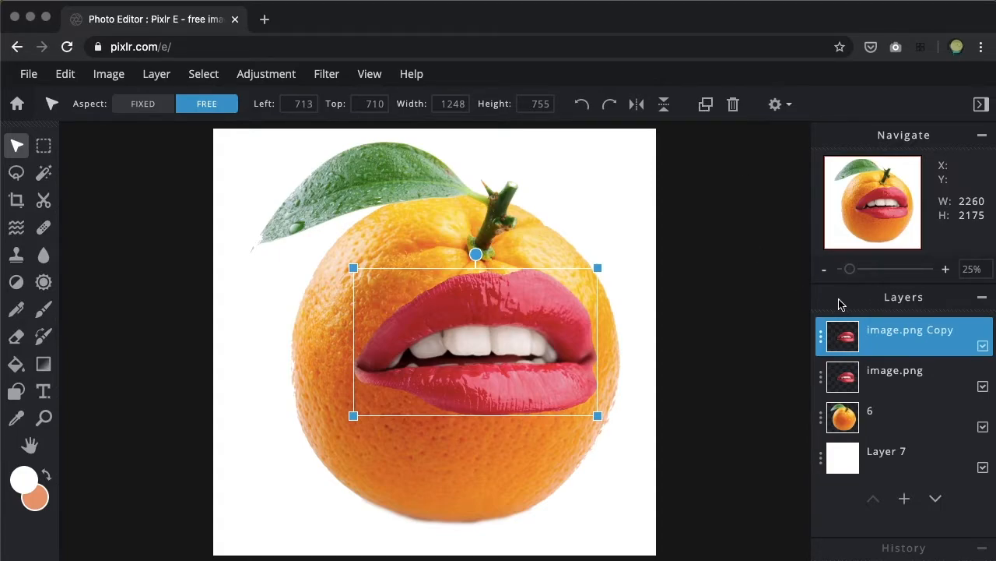
key("super+z")
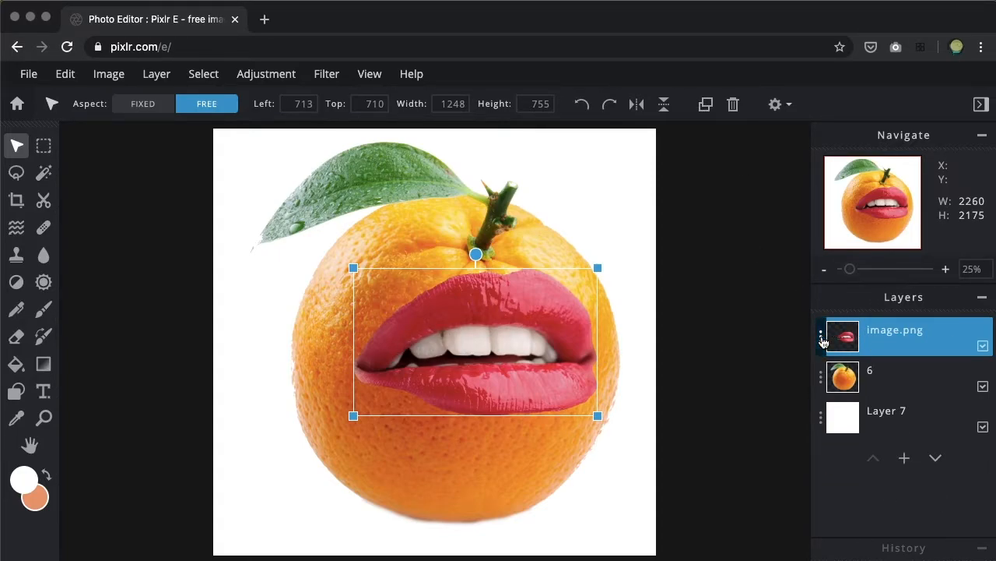
Step: Try out the lips layer's transparency, return it to 100 and set the blend mode to Multiply
left_click(821, 336)
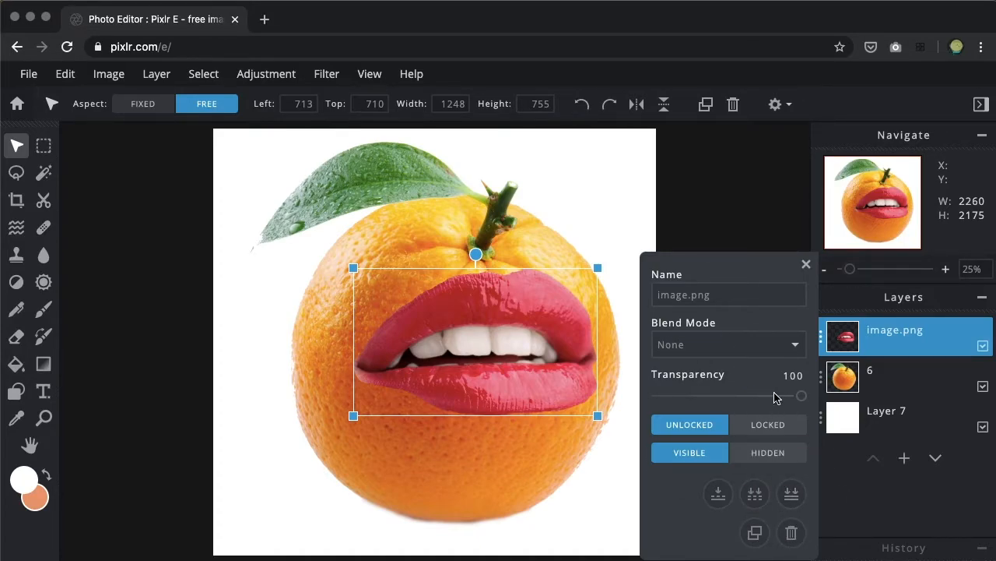
left_click_drag(801, 396, 824, 401)
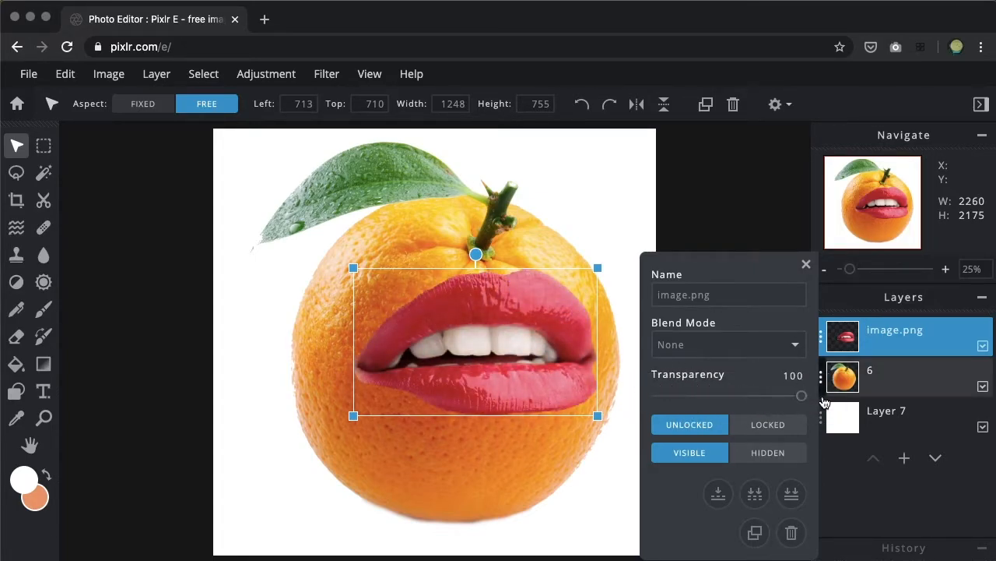
left_click(795, 355)
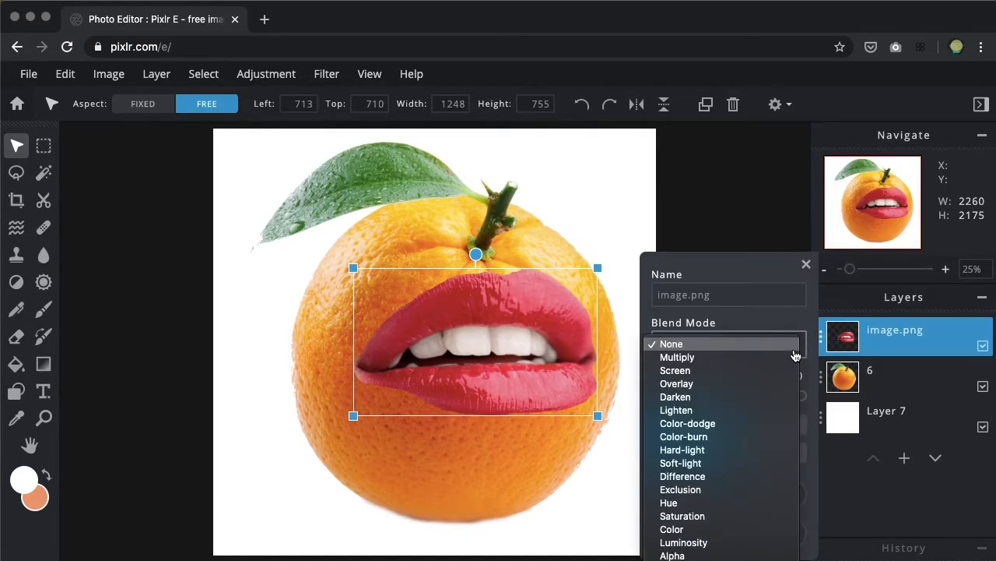
left_click(755, 357)
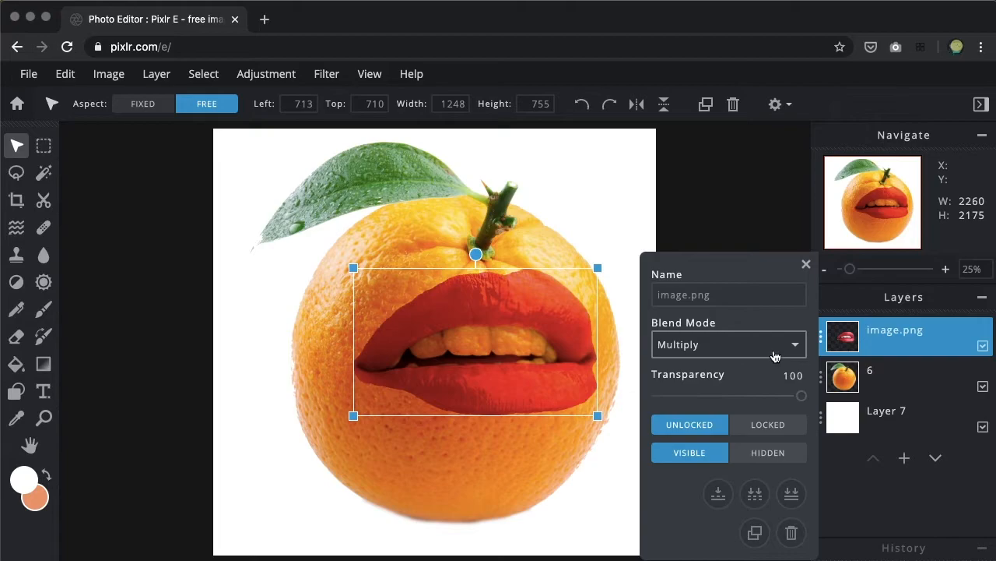
Step: Try the Darken, Color-burn, Difference and Color blend modes one after another on the lips layer
left_click(770, 345)
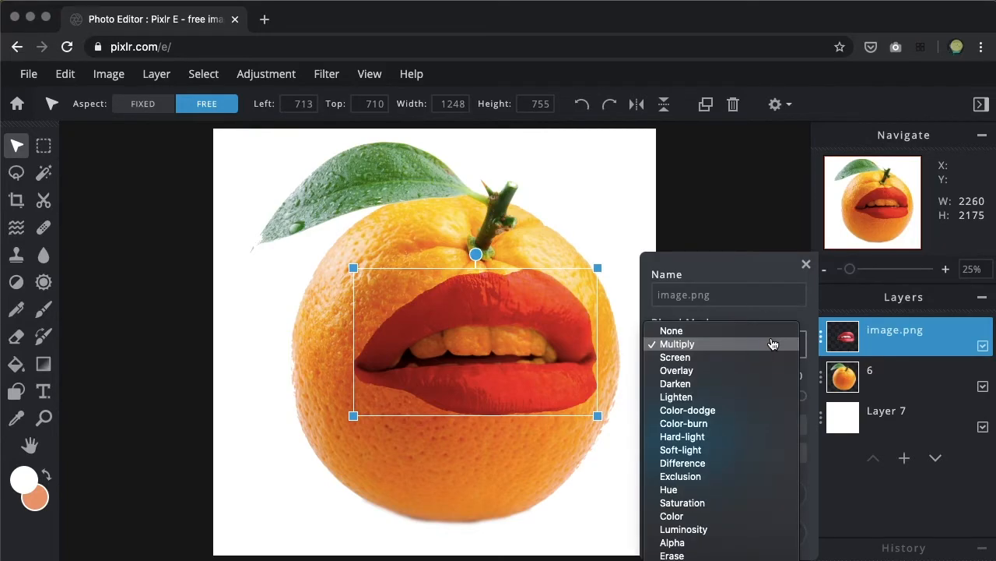
key("Escape")
key("Down")
left_click(752, 348)
left_click(747, 375)
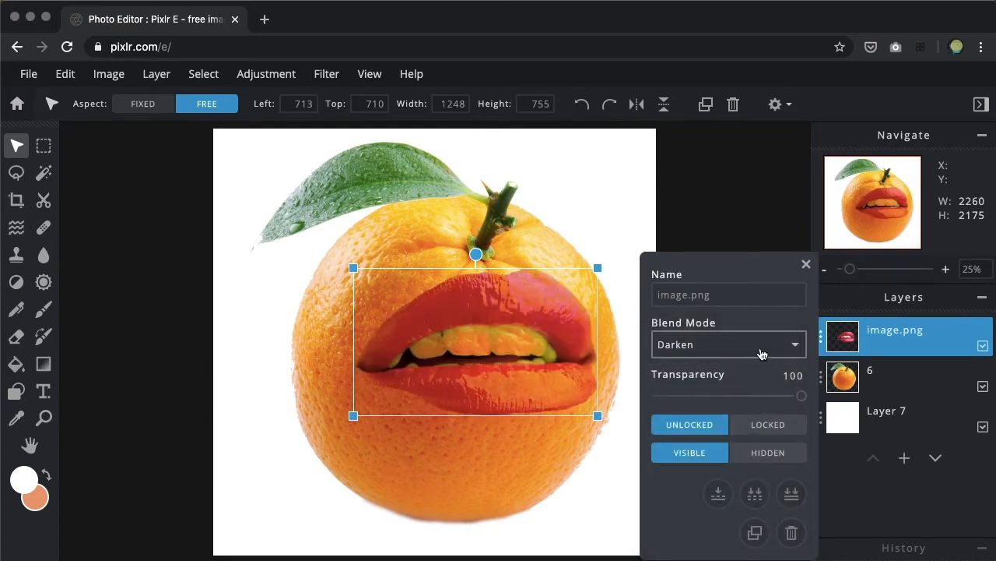
left_click(758, 347)
left_click(739, 384)
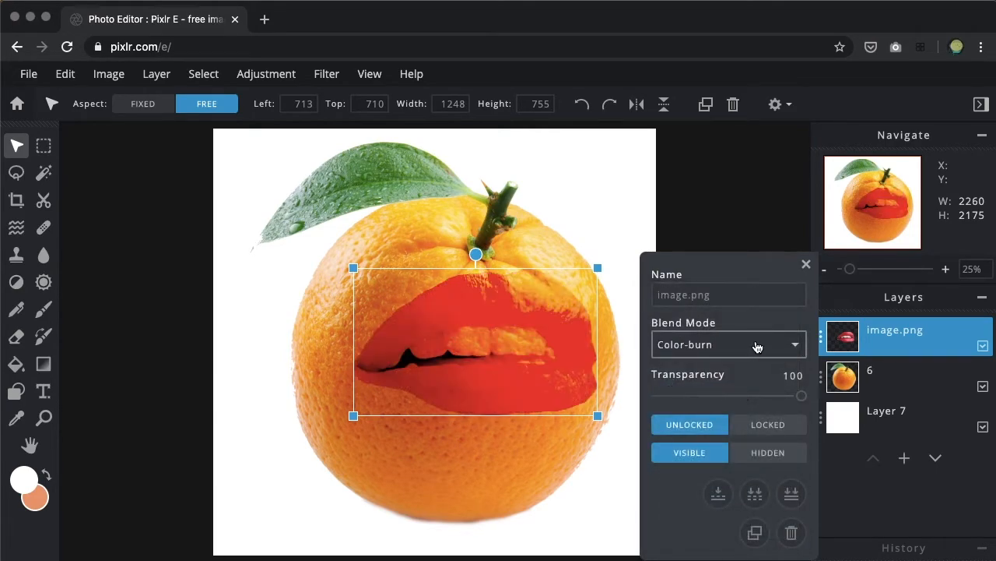
left_click(757, 348)
left_click(731, 385)
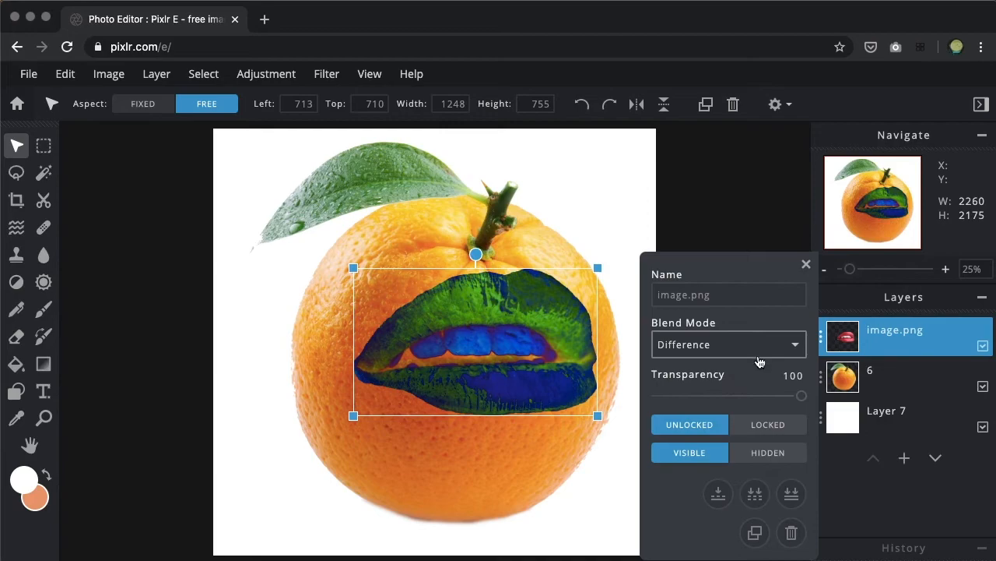
left_click(757, 350)
left_click(728, 396)
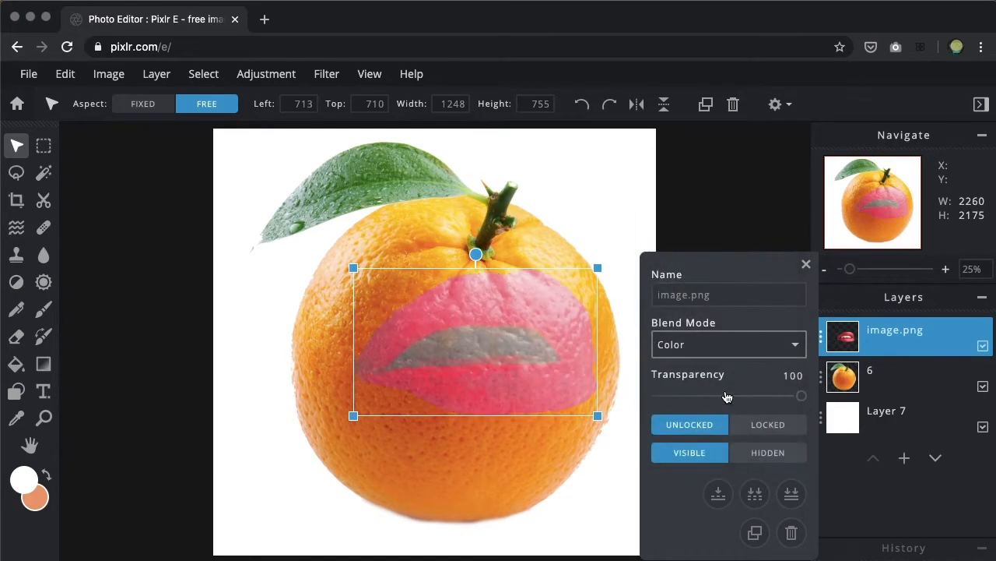
Step: Set the lips layer's blend mode to Erase and shift it to about left 661, top 754 on the orange
left_click(759, 355)
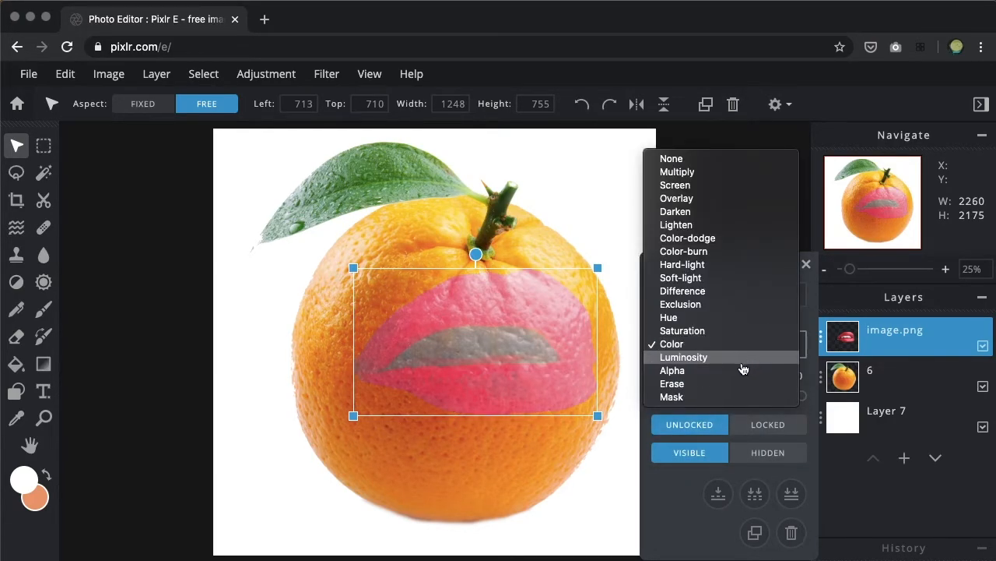
left_click(721, 384)
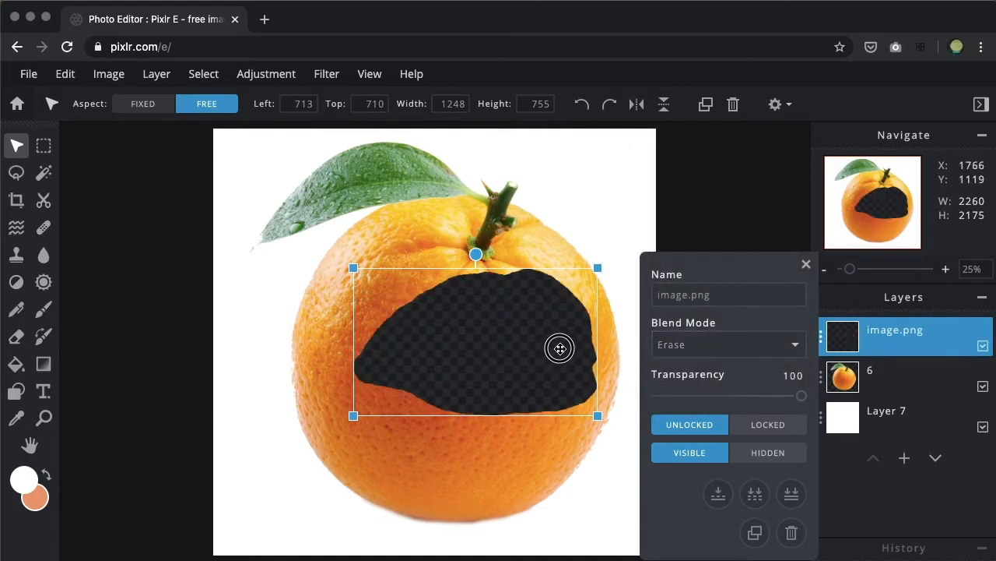
mouse_move(560, 348)
left_mouse_down()
mouse_move(571, 323)
mouse_move(525, 372)
mouse_move(550, 356)
left_mouse_up()
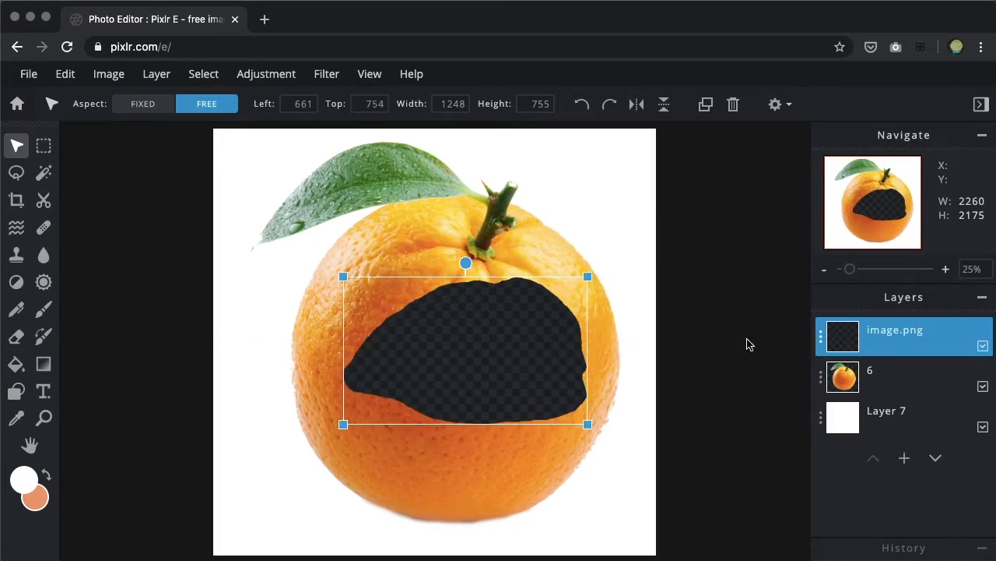
Step: Set the lips layer's blend mode to Mask and move the layer over the orange to about left 633, top 821
left_click(820, 339)
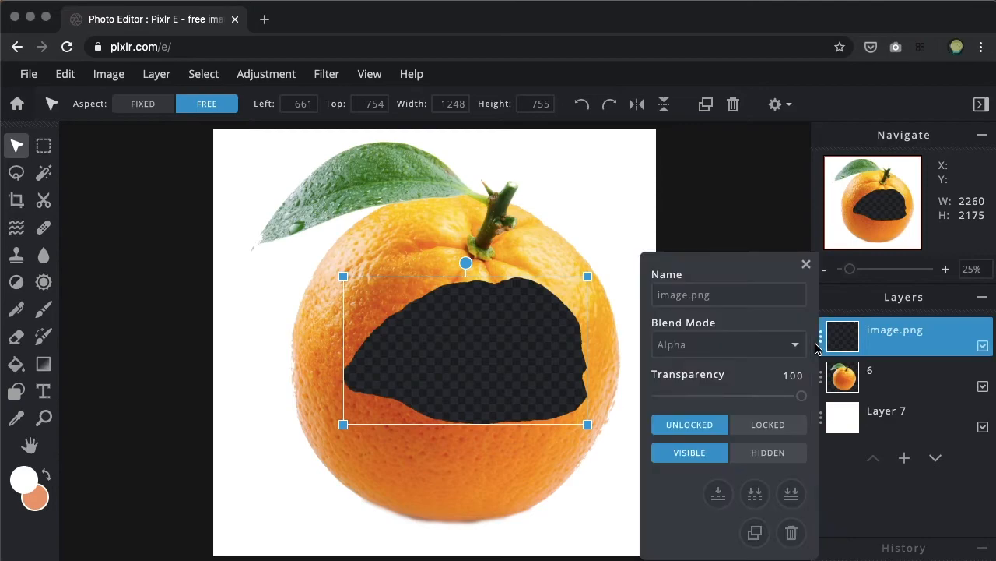
left_click(773, 348)
left_click(754, 369)
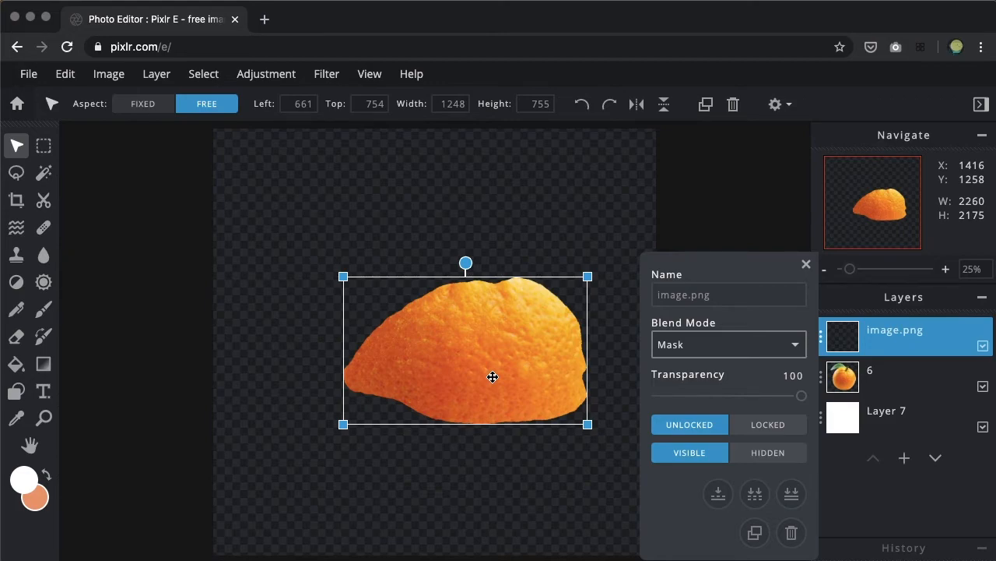
left_click(526, 366)
mouse_move(526, 366)
left_mouse_down()
mouse_move(563, 319)
mouse_move(559, 291)
mouse_move(491, 265)
mouse_move(456, 303)
mouse_move(517, 363)
left_mouse_up()
left_click_drag(526, 379, 521, 378)
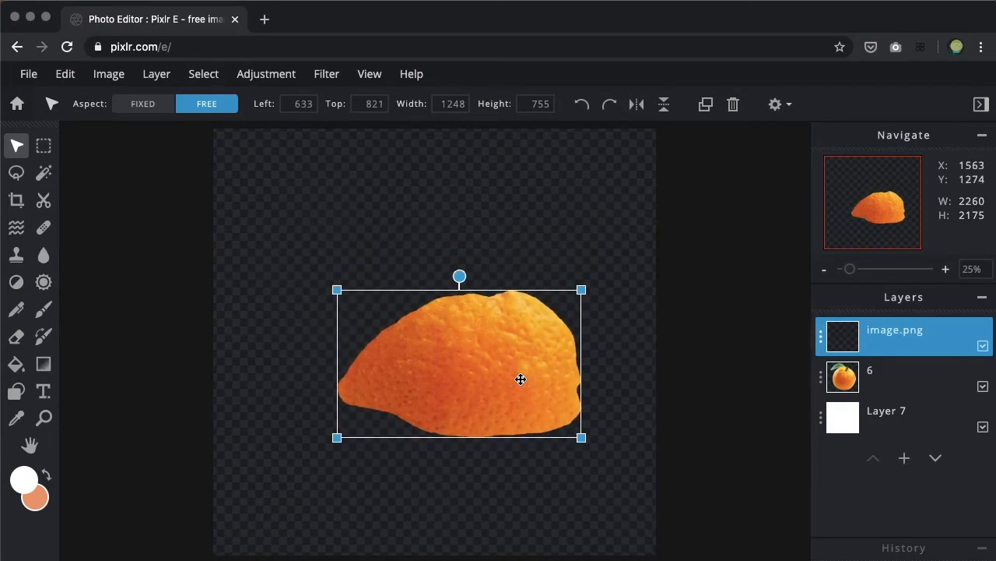
Step: Set the lips layer's blend mode back to None
left_click(822, 337)
left_click(783, 345)
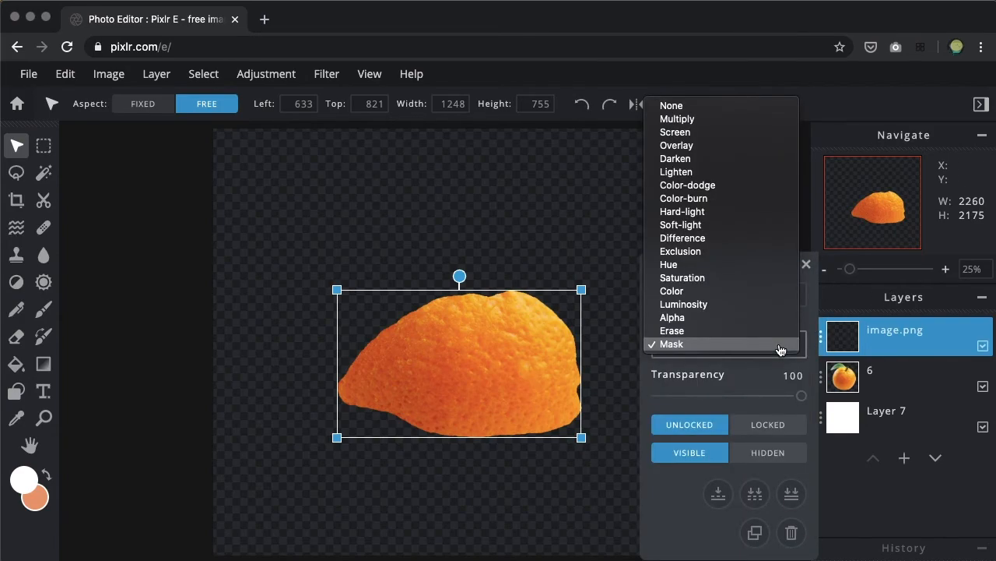
left_click(716, 113)
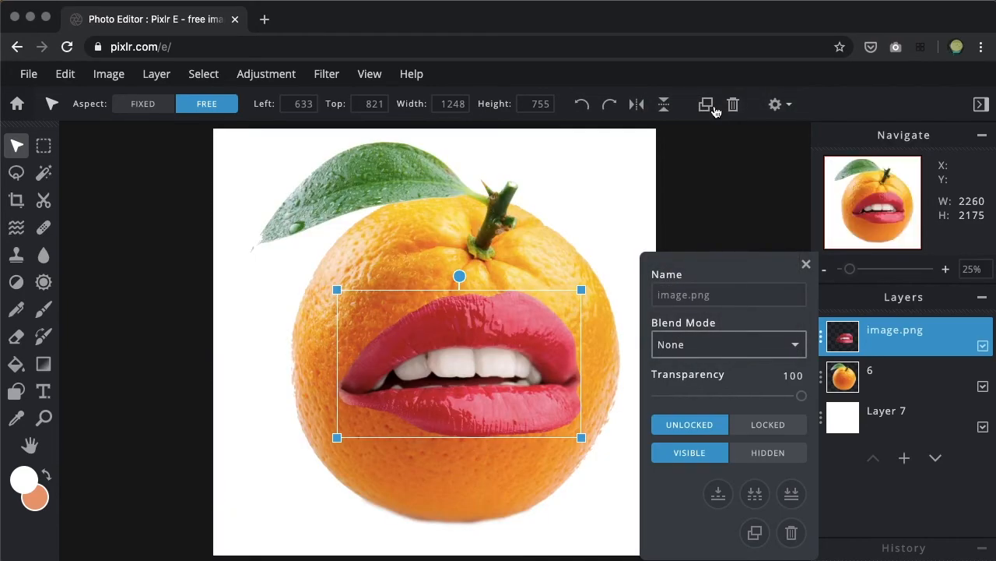